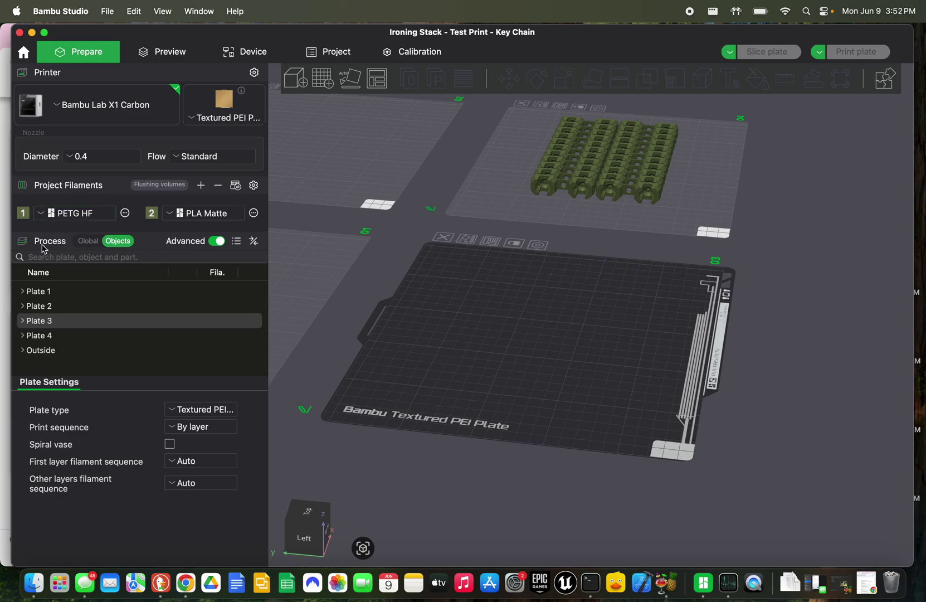
Step: Switch the process settings to Global and look over the 0.20mm Standard strength options
click(80, 242)
scroll(132, 339, down, 2)
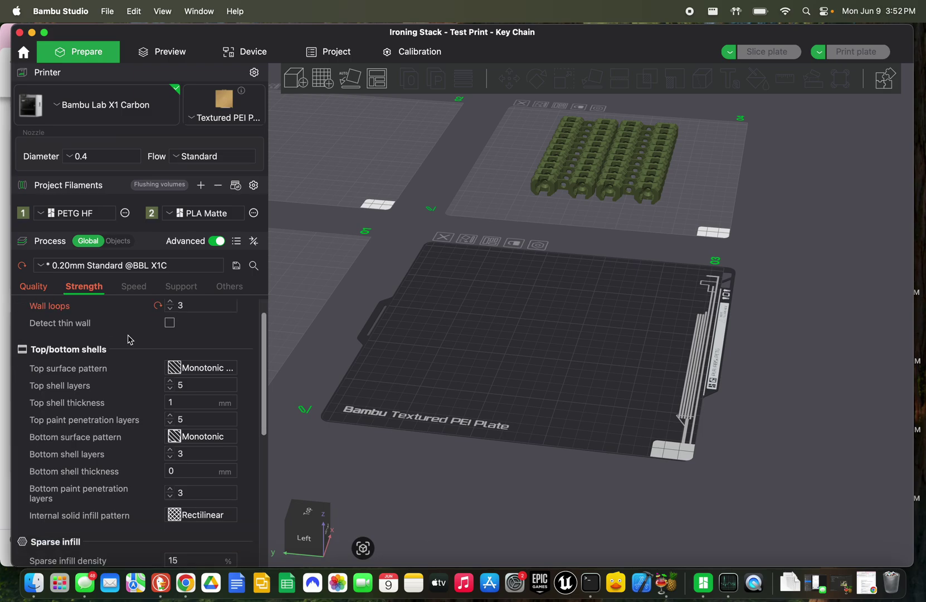
scroll(129, 338, up, 2)
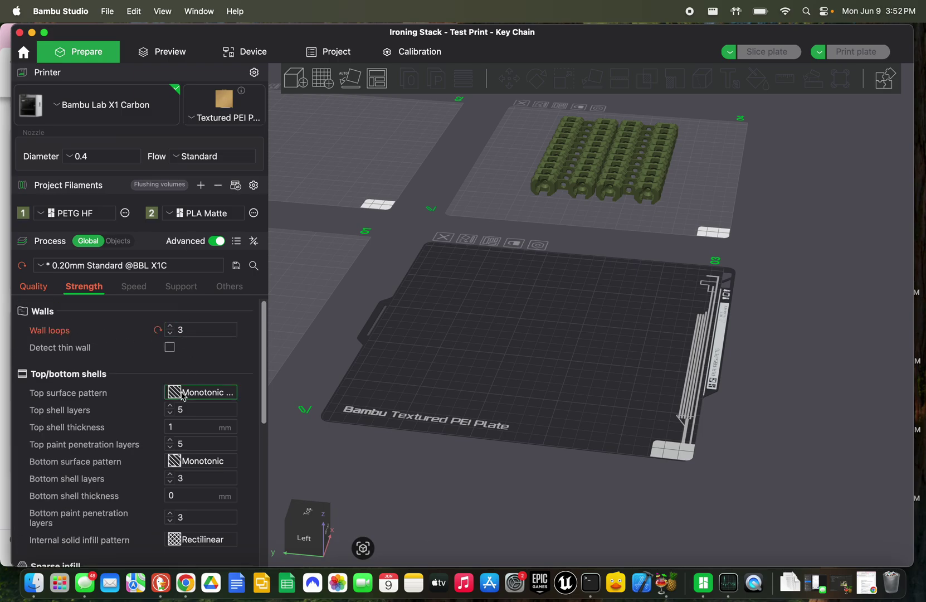
scroll(184, 362, down, 10)
scroll(182, 396, up, 5)
scroll(184, 395, up, 5)
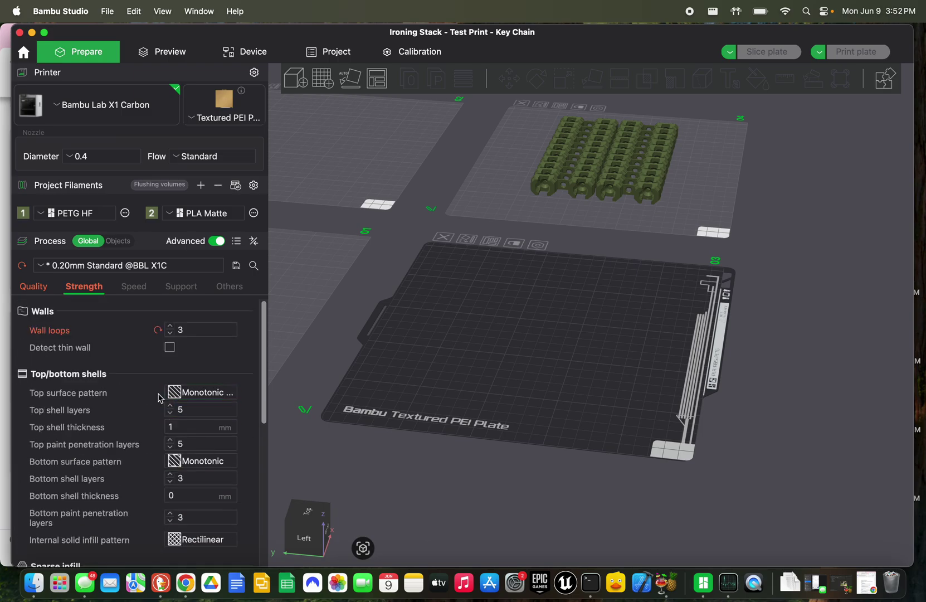
Step: Review the Quality settings down to the Ironing section
click(34, 286)
scroll(133, 405, down, 6)
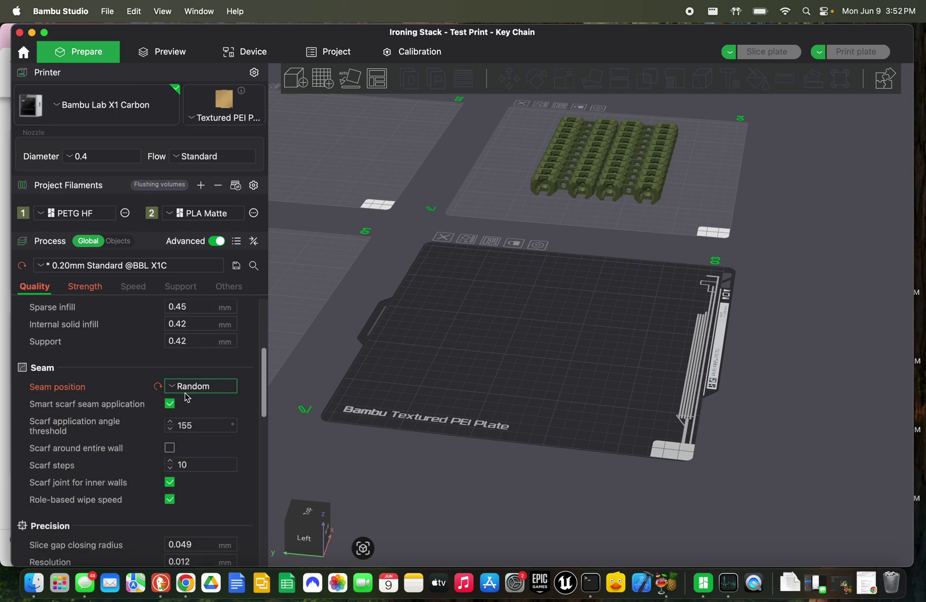
scroll(134, 425, down, 10)
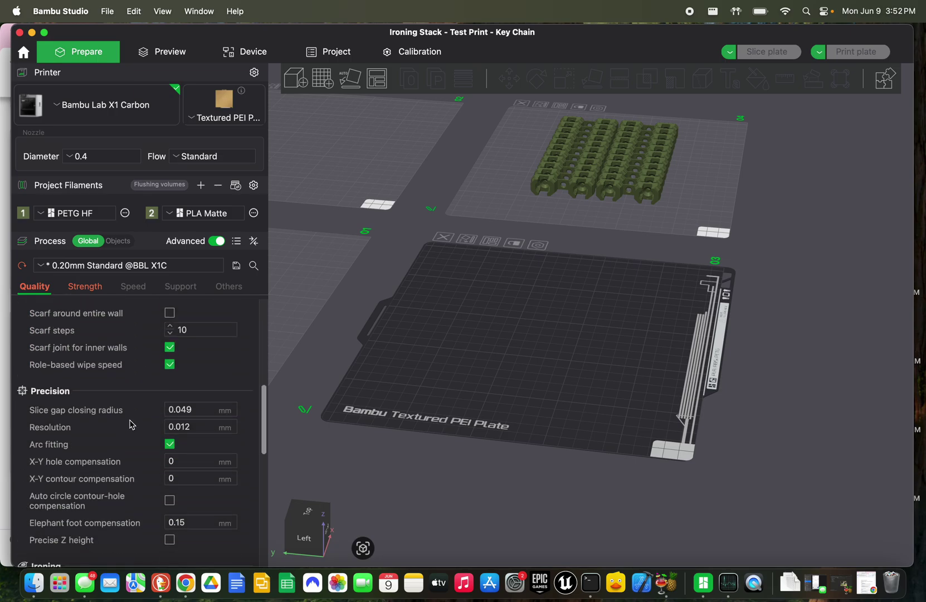
scroll(131, 425, down, 1)
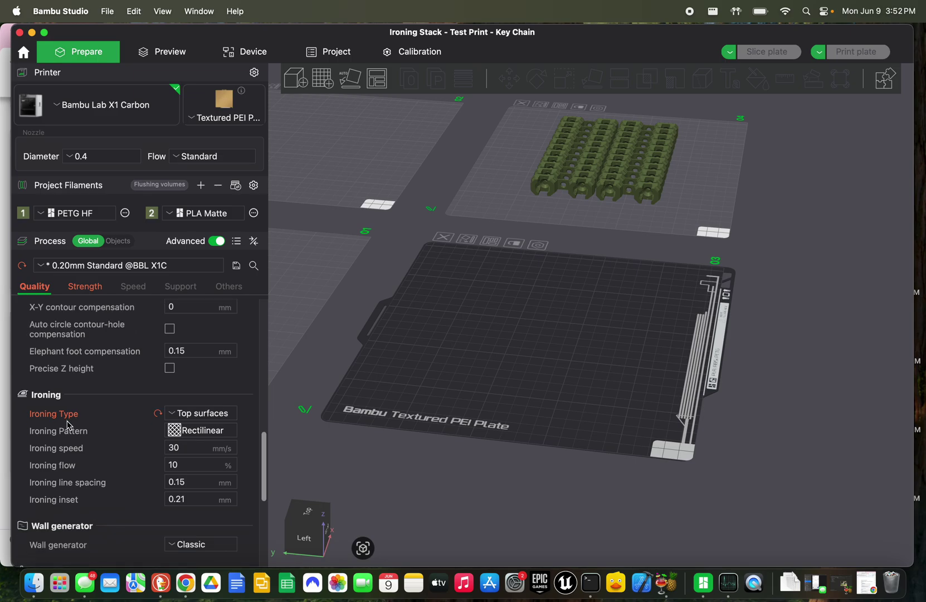
scroll(205, 414, down, 4)
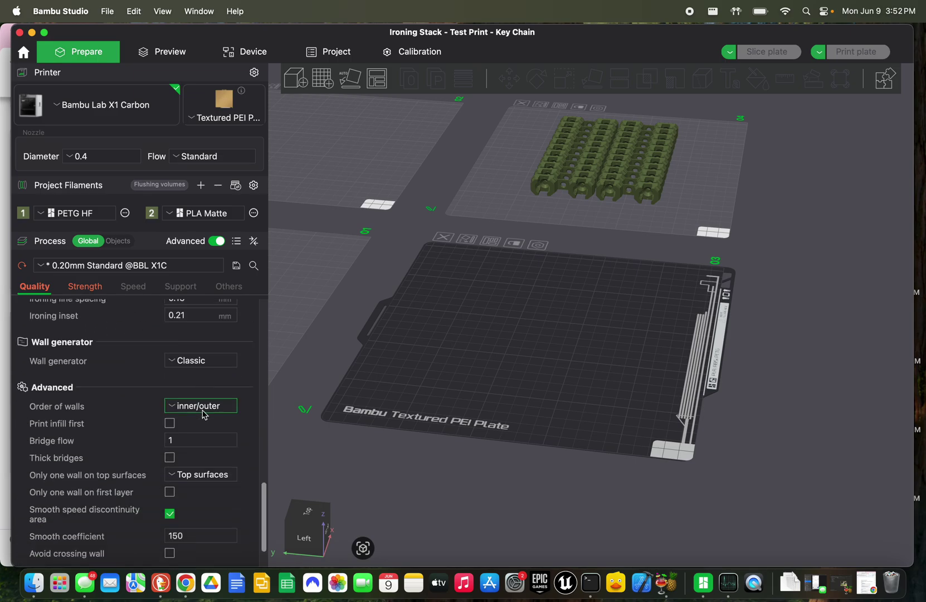
scroll(204, 415, up, 15)
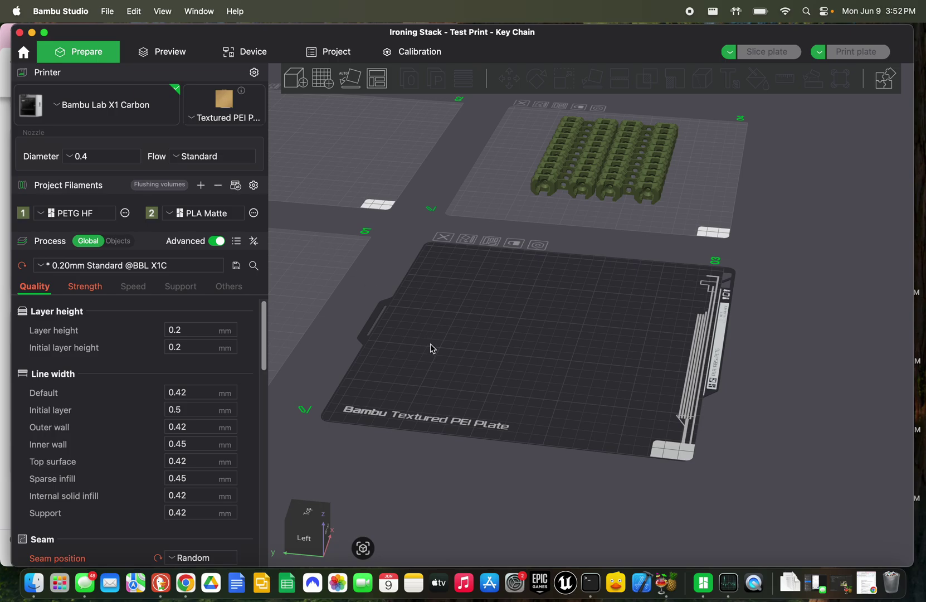
Step: Import 7x7 Multiboard Core Tile.stl onto the empty plate through File > Import
click(112, 6)
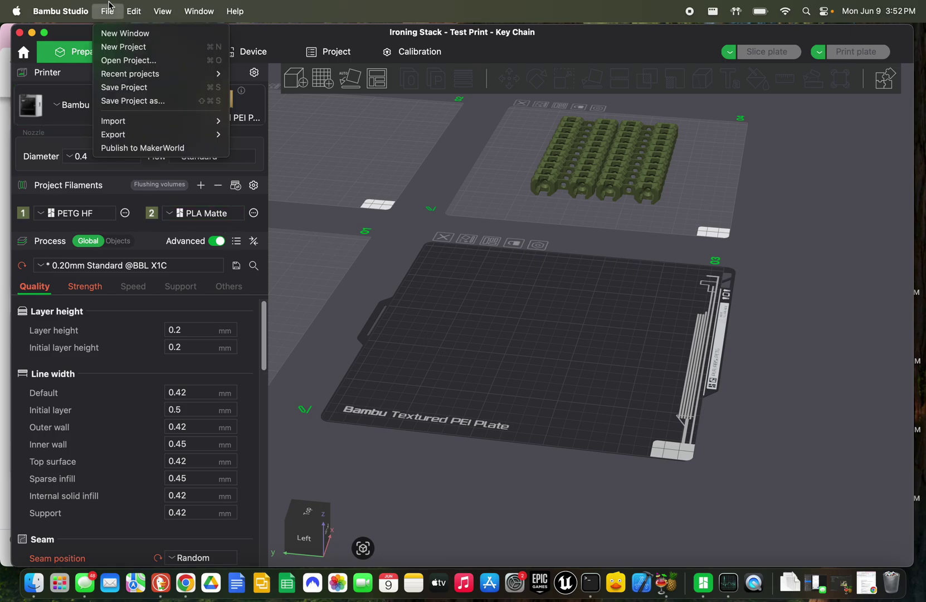
mouse_move(155, 121)
click(275, 121)
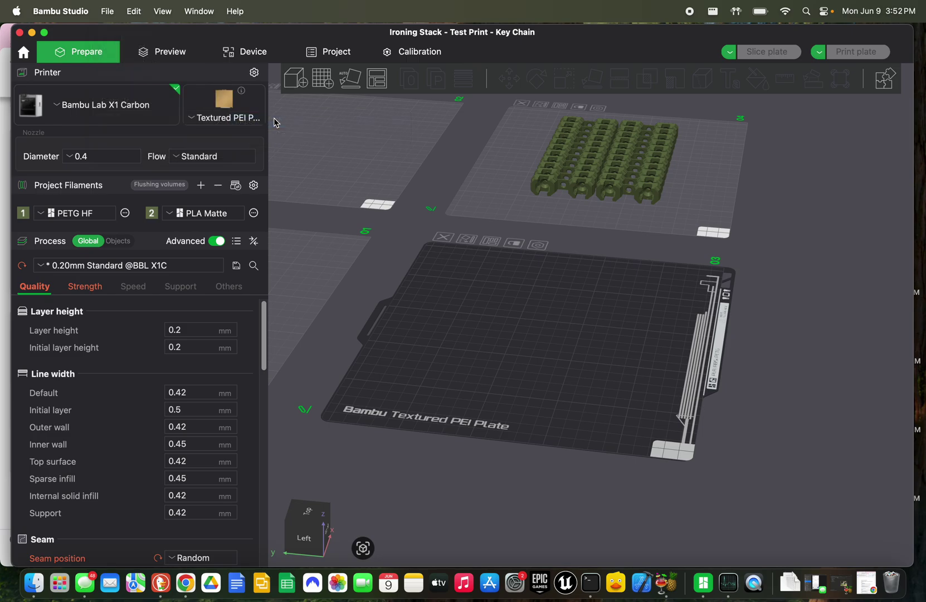
click(370, 173)
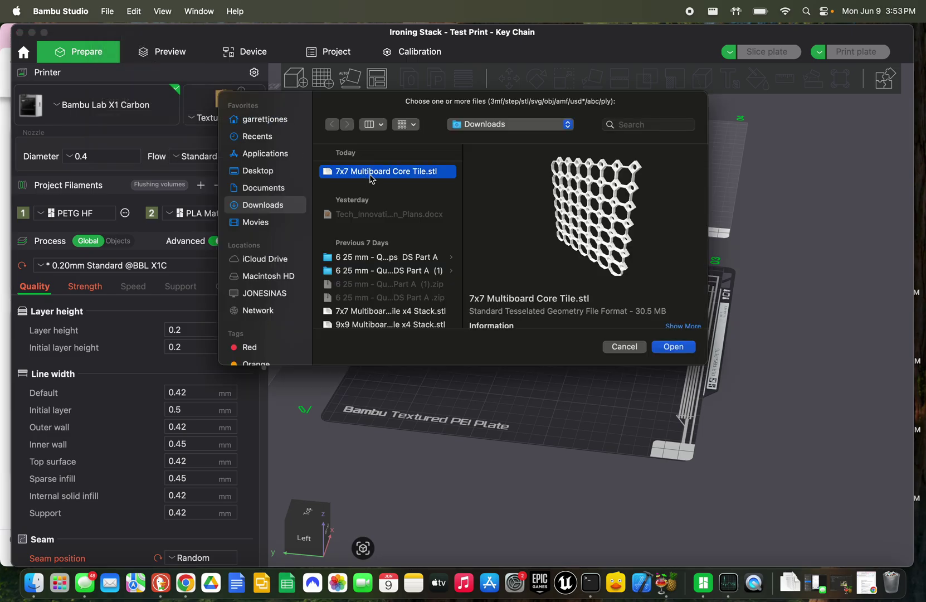
click(673, 347)
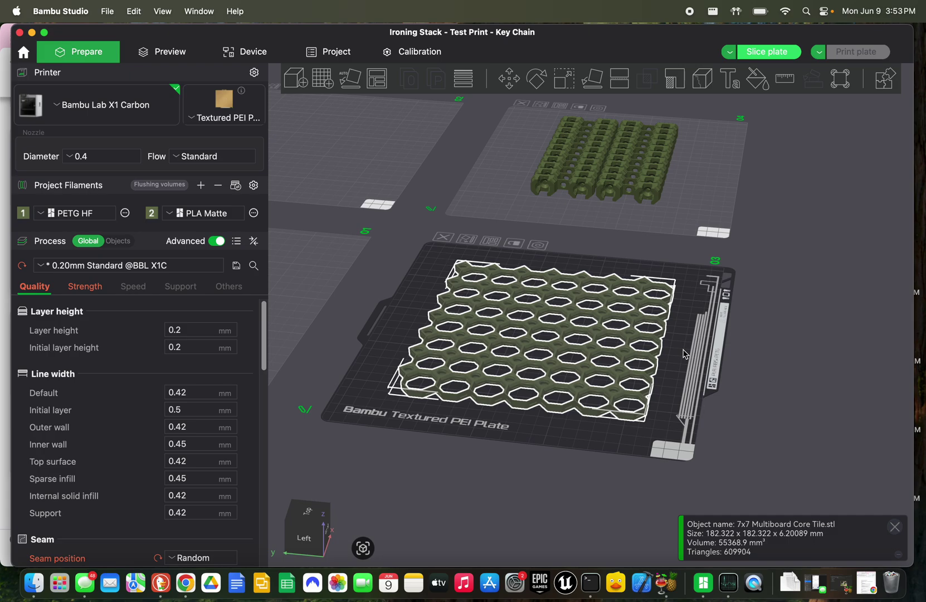
Step: Paste a second copy of the 7x7 Multiboard Core Tile and centre it on the plate
right_click(436, 333)
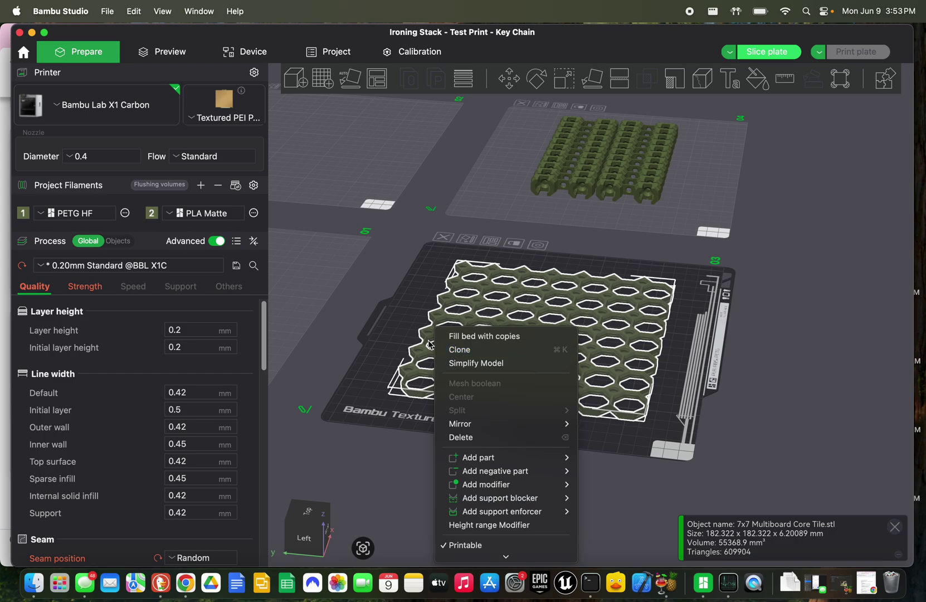
click(415, 346)
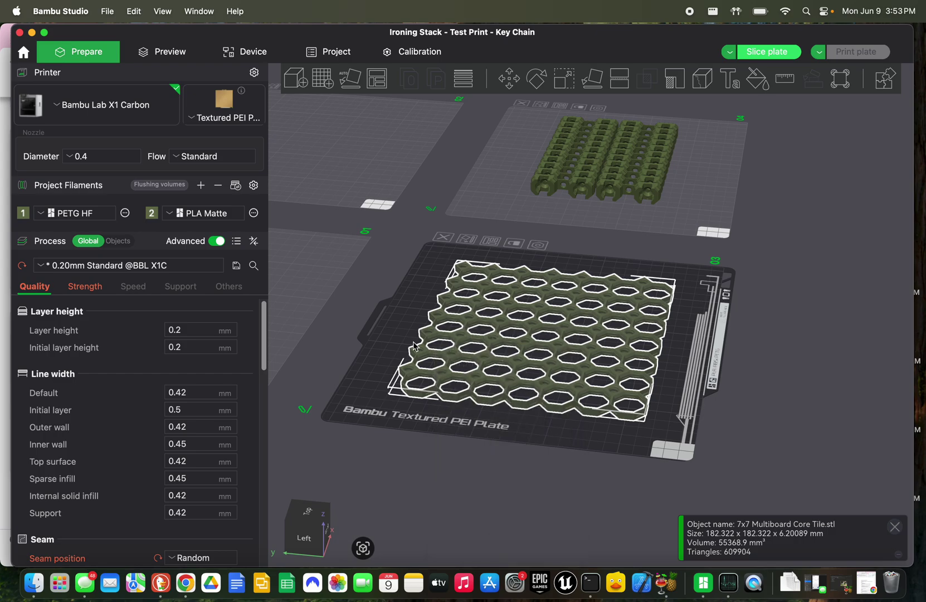
key(super+v)
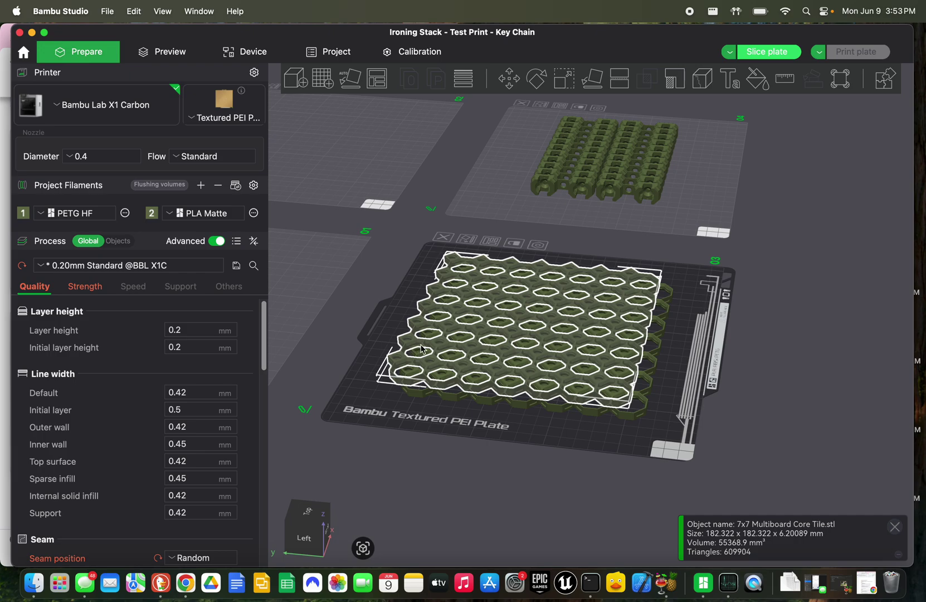
right_click(436, 292)
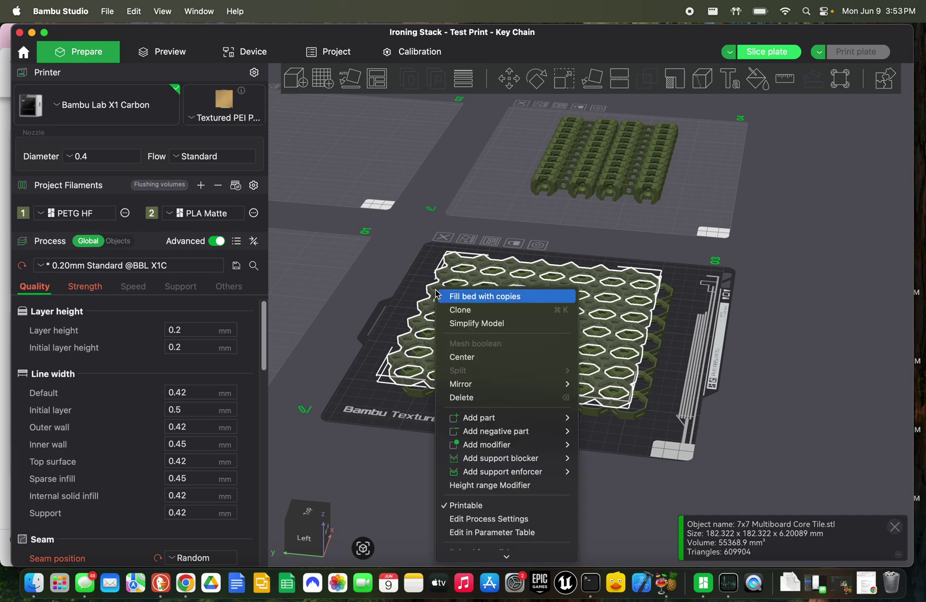
click(466, 357)
mouse_move(410, 318)
mouse_down()
mouse_move(406, 297)
mouse_move(411, 327)
mouse_up()
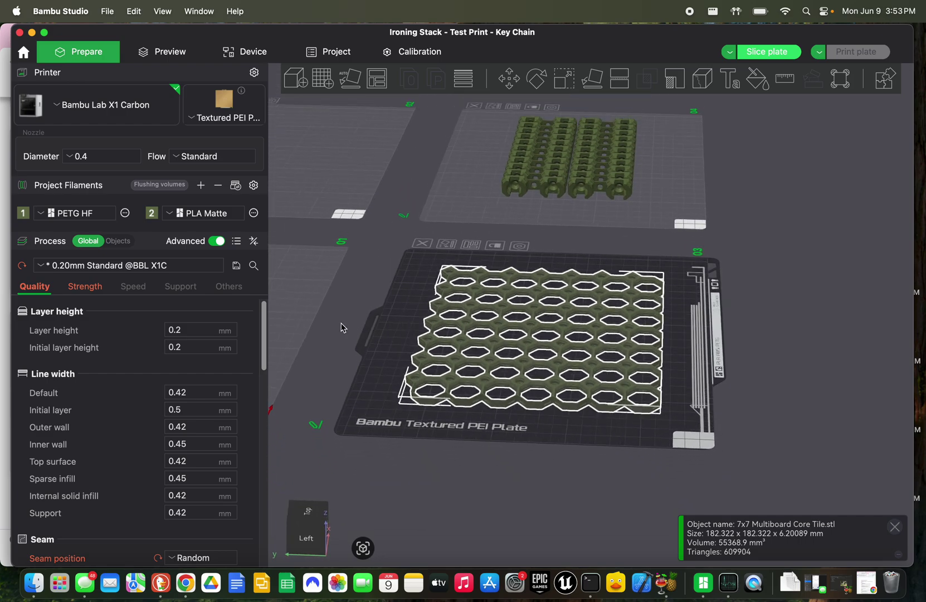
Step: Merge both tile copies on Plate 3 into one Assembly, then select its first tile part
click(121, 243)
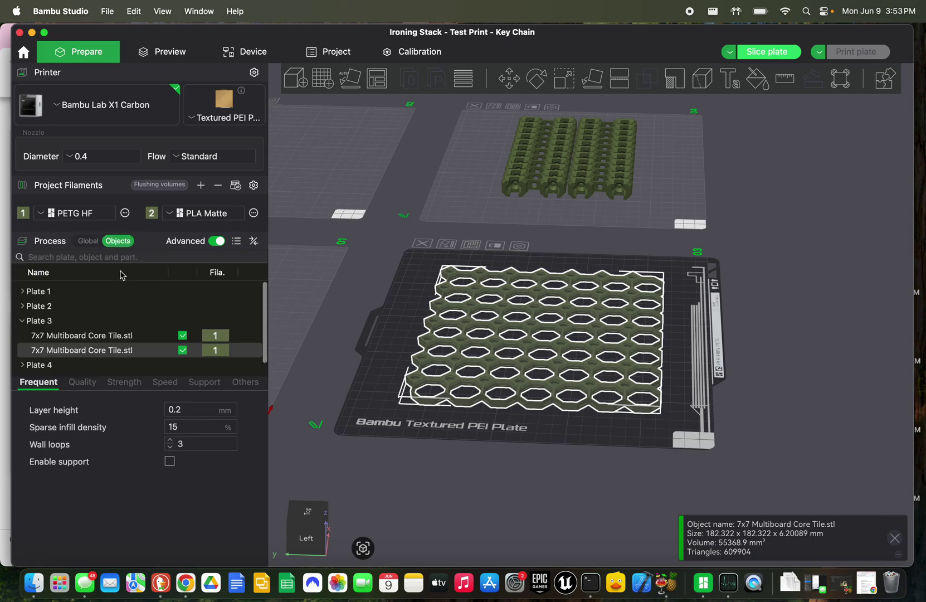
shift+click(119, 336)
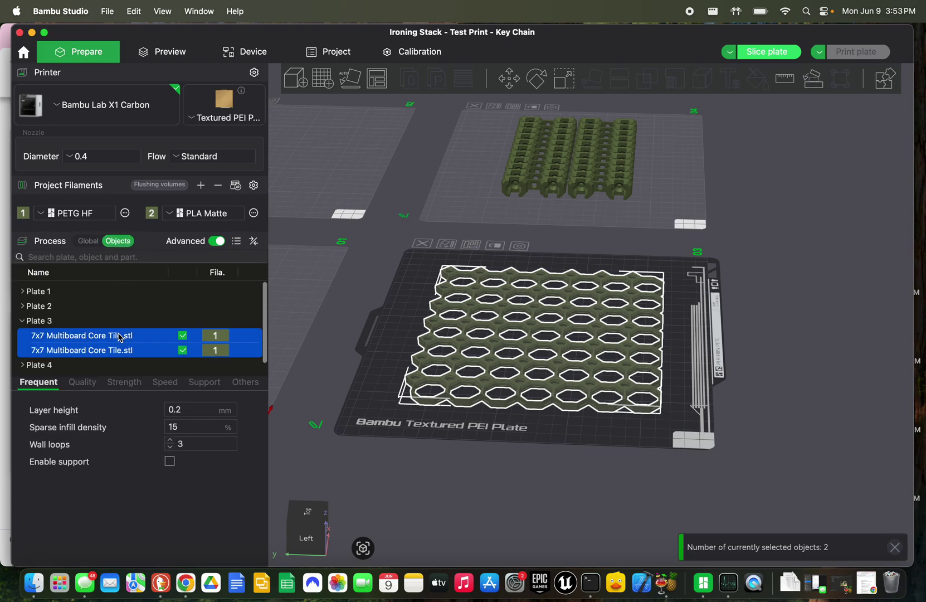
right_click(117, 342)
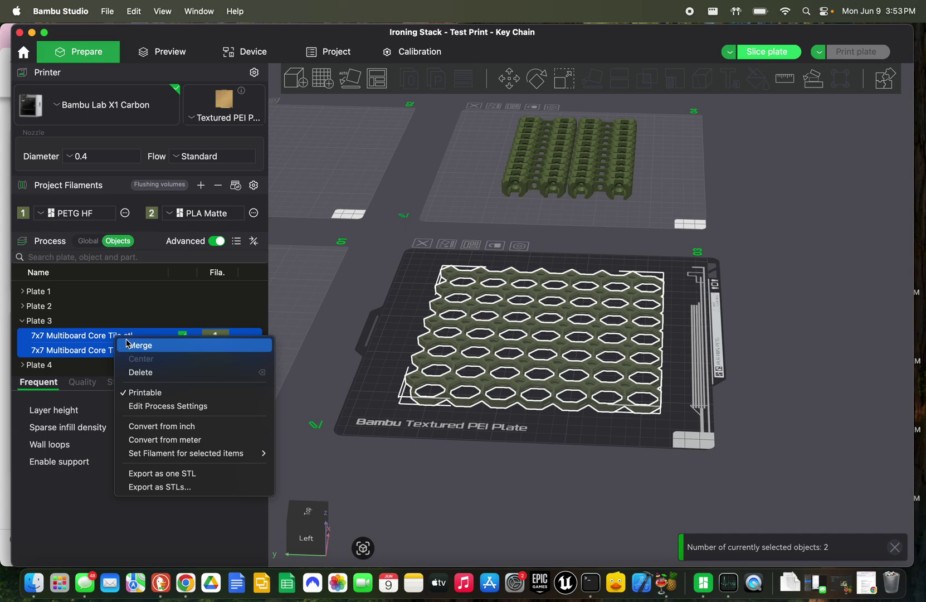
click(130, 346)
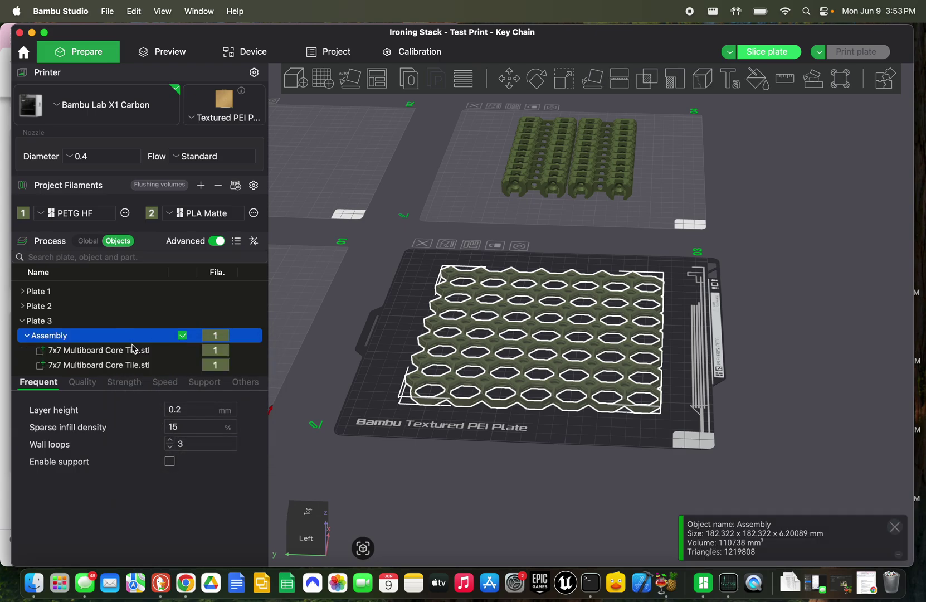
scroll(133, 349, down, 1)
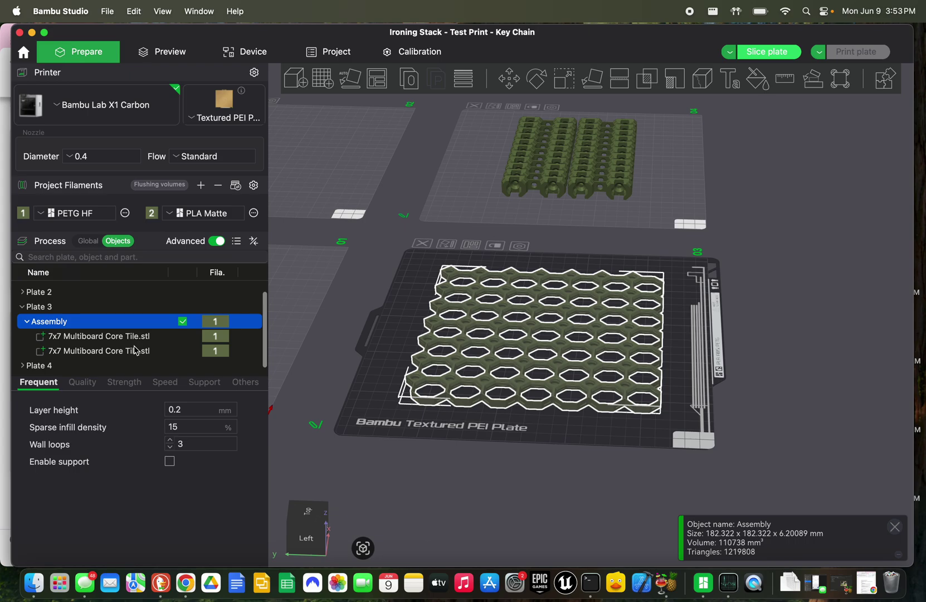
click(123, 341)
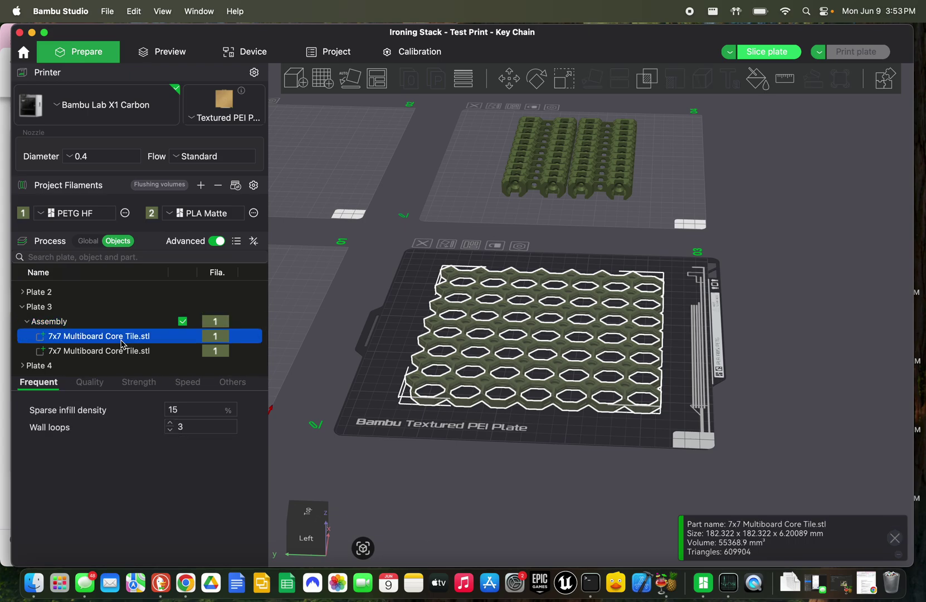
Step: Raise one tile to about Z 46.79 mm with the Move tool, then select both tile parts
click(508, 79)
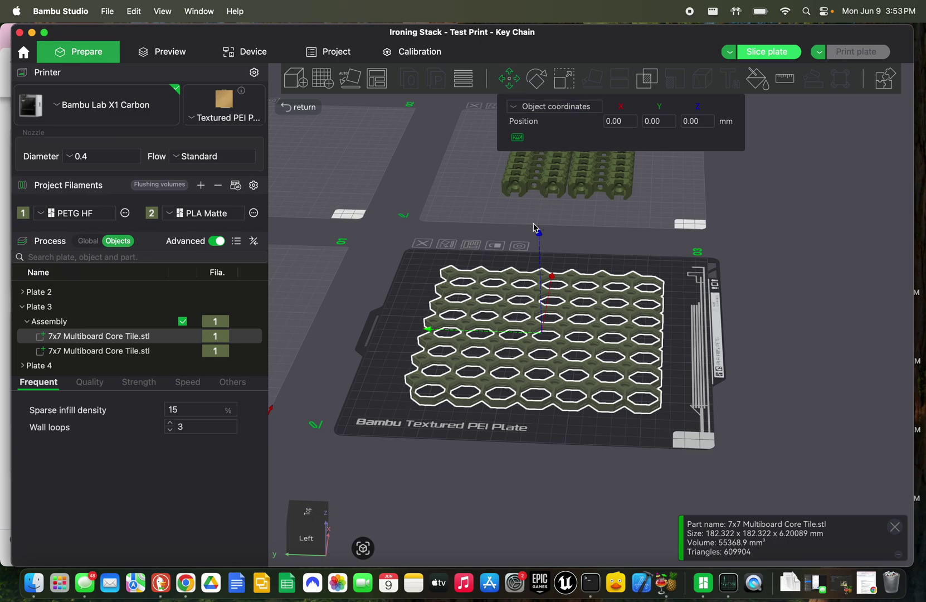
drag(781, 285, 786, 280)
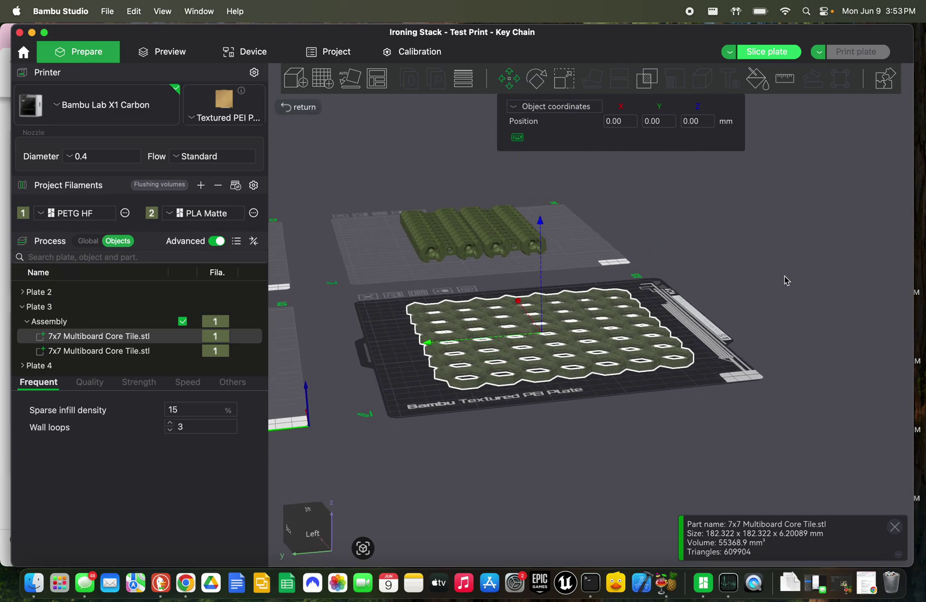
drag(545, 227, 527, 166)
mouse_move(735, 246)
mouse_down()
mouse_move(734, 231)
mouse_move(731, 244)
mouse_up()
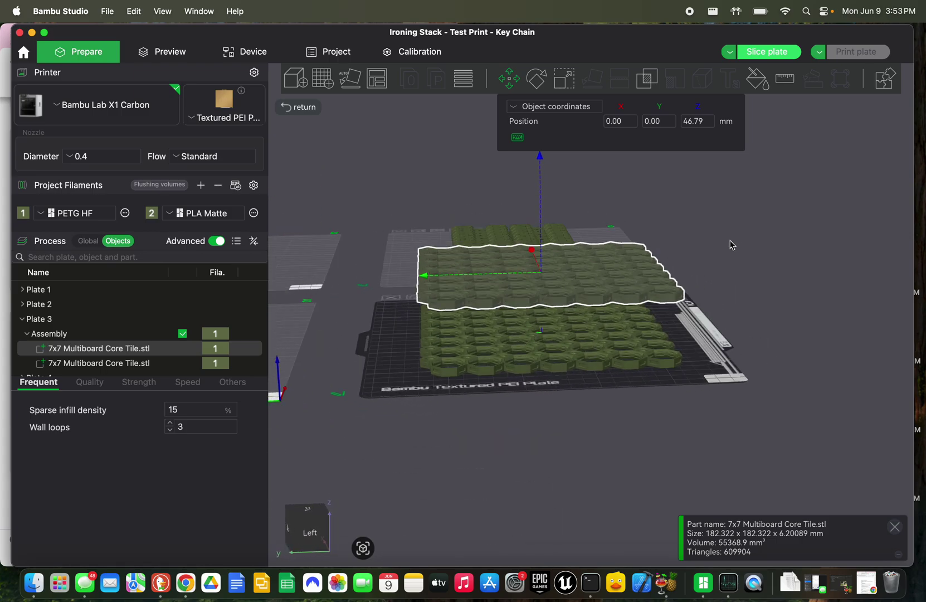
shift+click(143, 365)
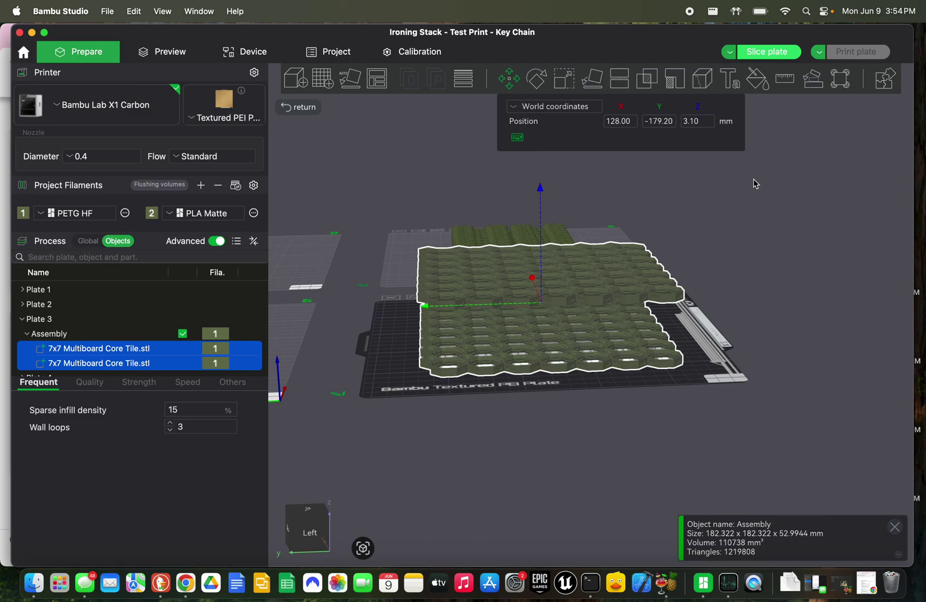
Step: In the Assemble tool, pick the lower tile's top face, then the raised tile's face
click(810, 80)
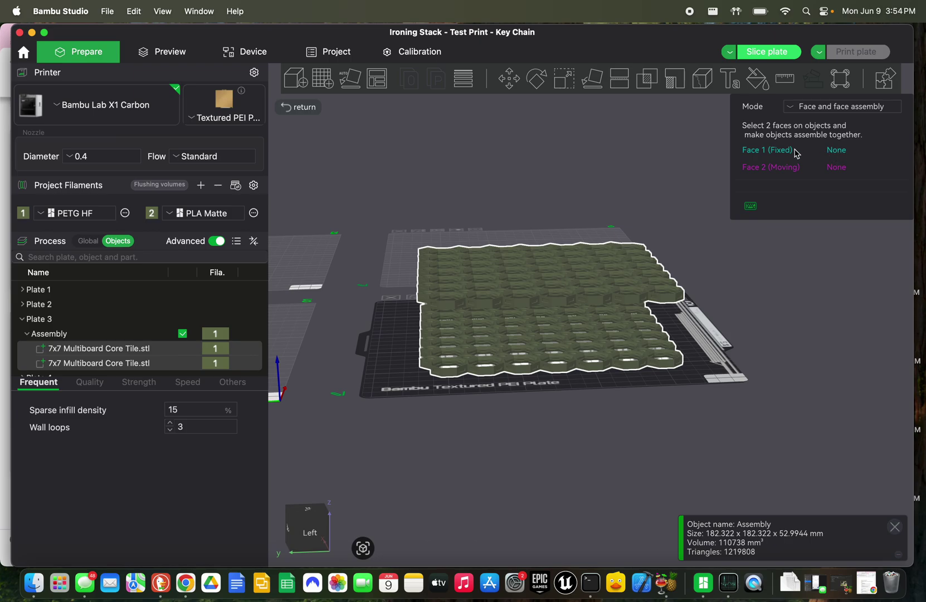
click(603, 356)
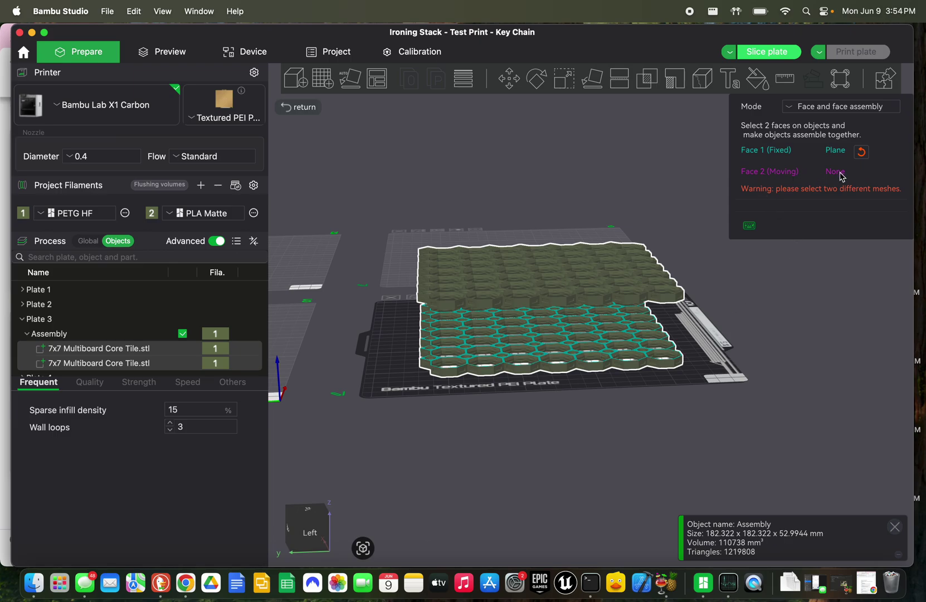
mouse_move(812, 285)
mouse_down()
mouse_move(804, 302)
mouse_move(807, 293)
mouse_up()
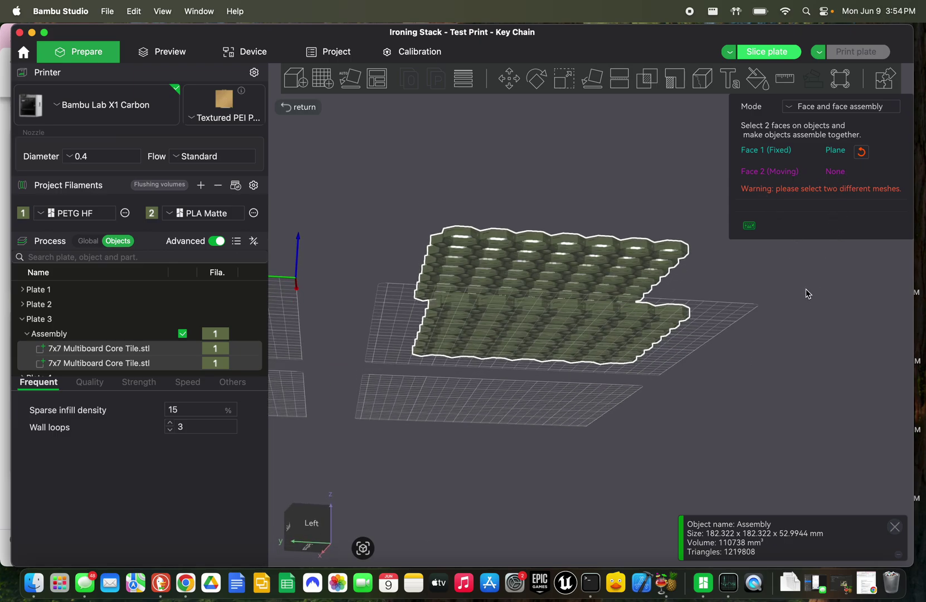
click(610, 259)
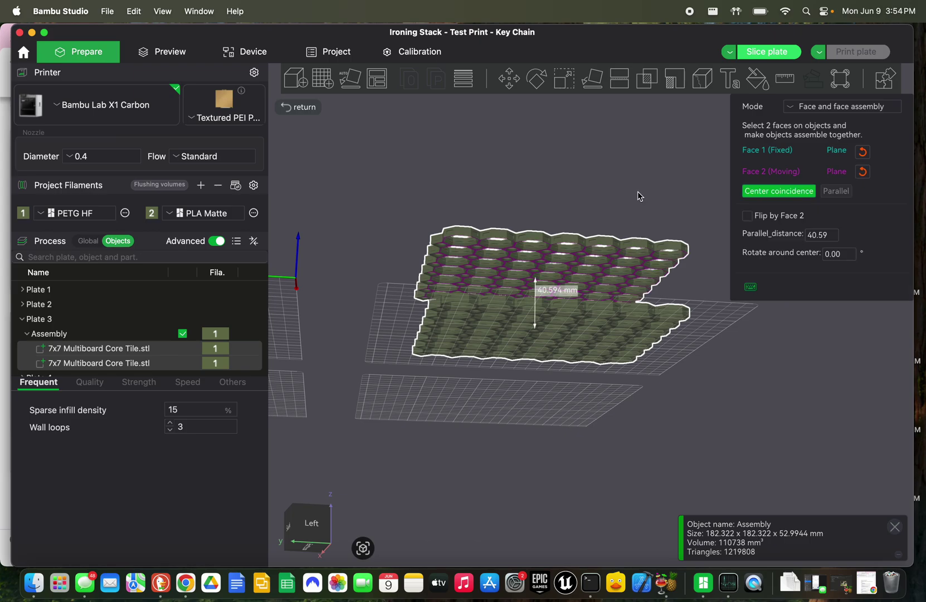
key(5)
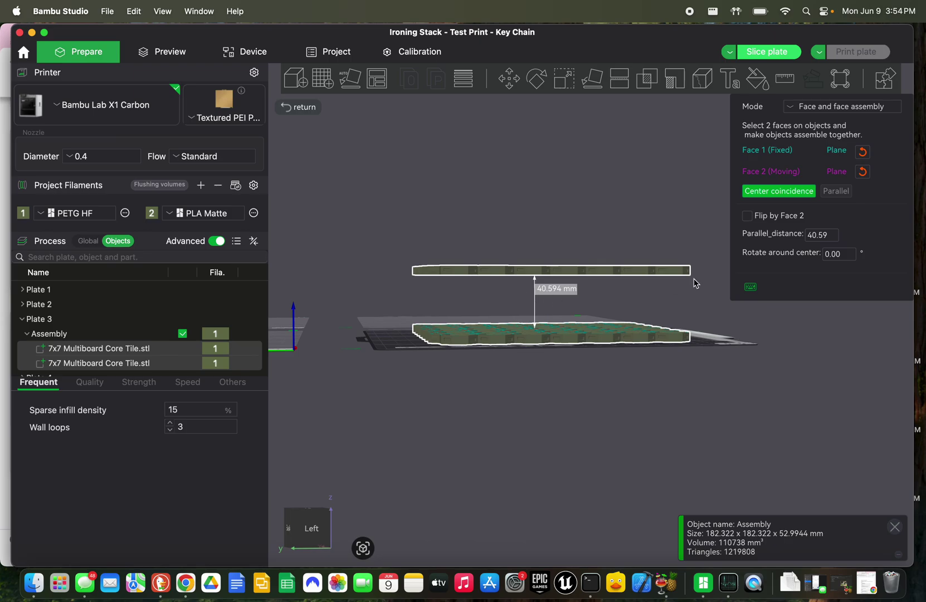
Step: Change the parallel distance between the tile faces from 40.59 to 0.2 mm
click(828, 236)
key(BackSpace)
key(BackSpace)
key(BackSpace)
key(BackSpace)
key(BackSpace)
key(BackSpace)
text(.2)
key(Return)
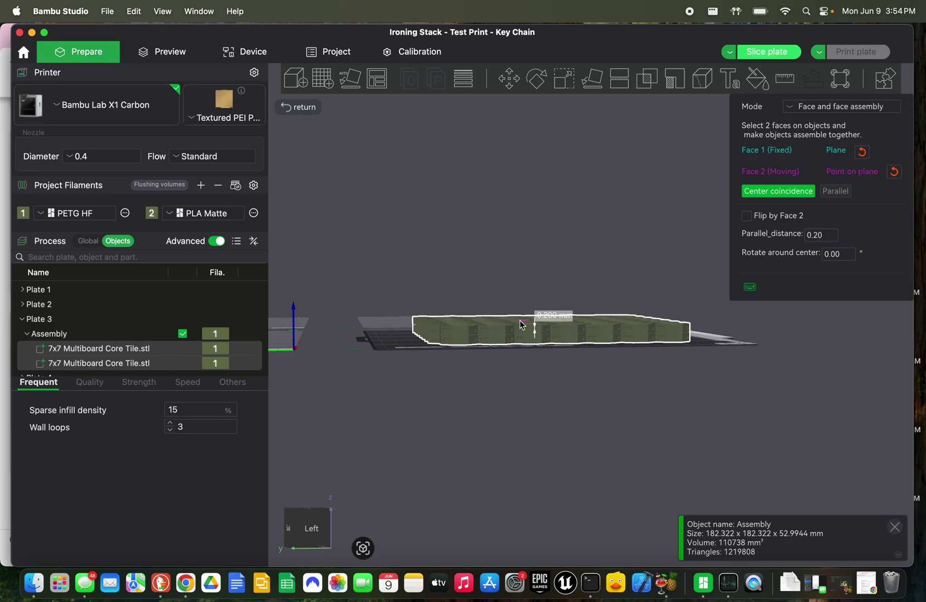
scroll(521, 324, up, 10)
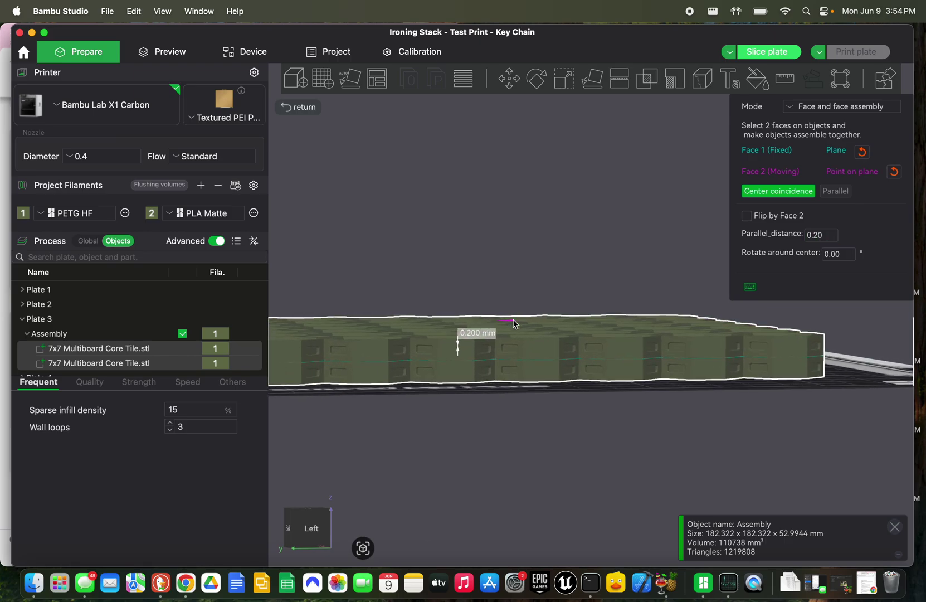
scroll(513, 322, up, 2)
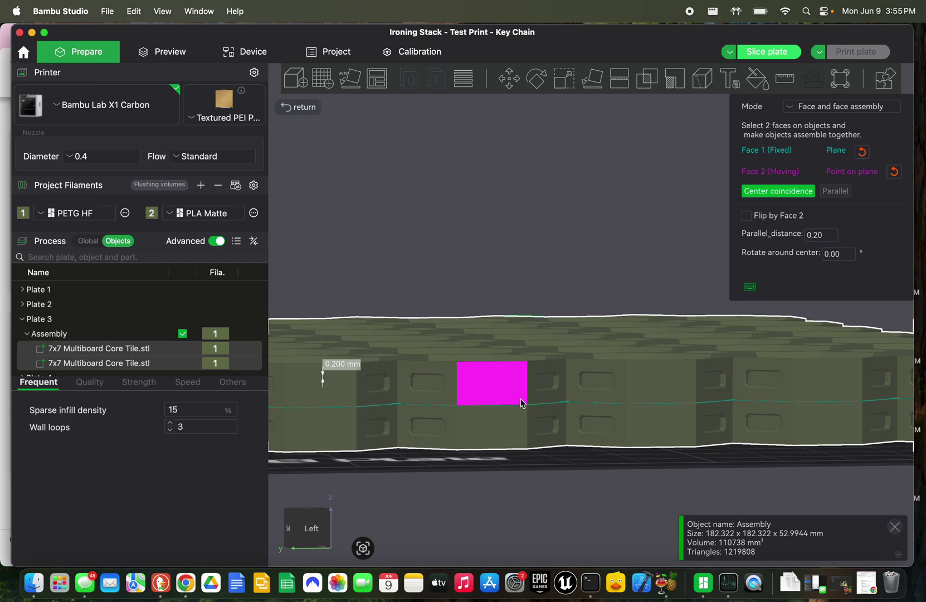
scroll(521, 402, down, 3)
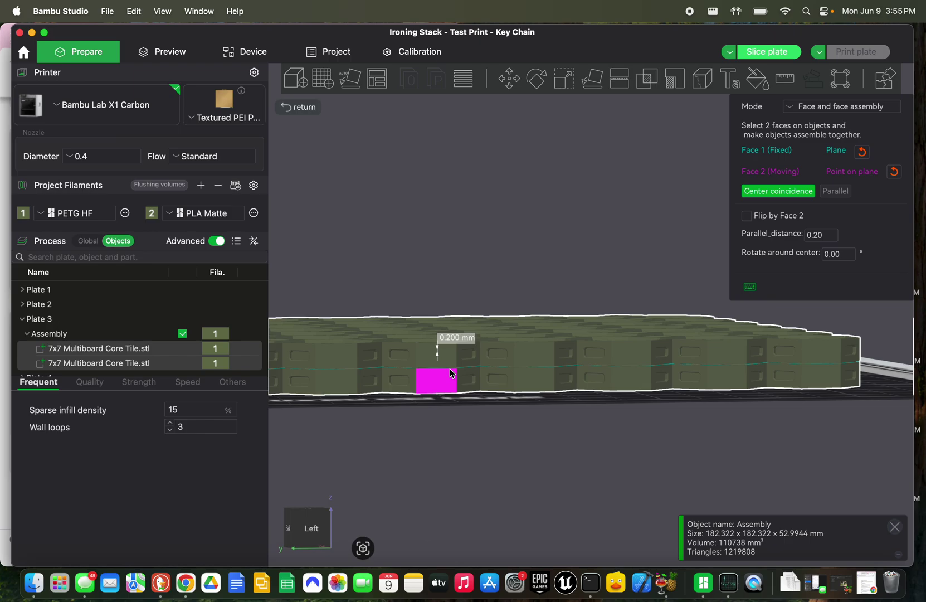
scroll(450, 372, down, 3)
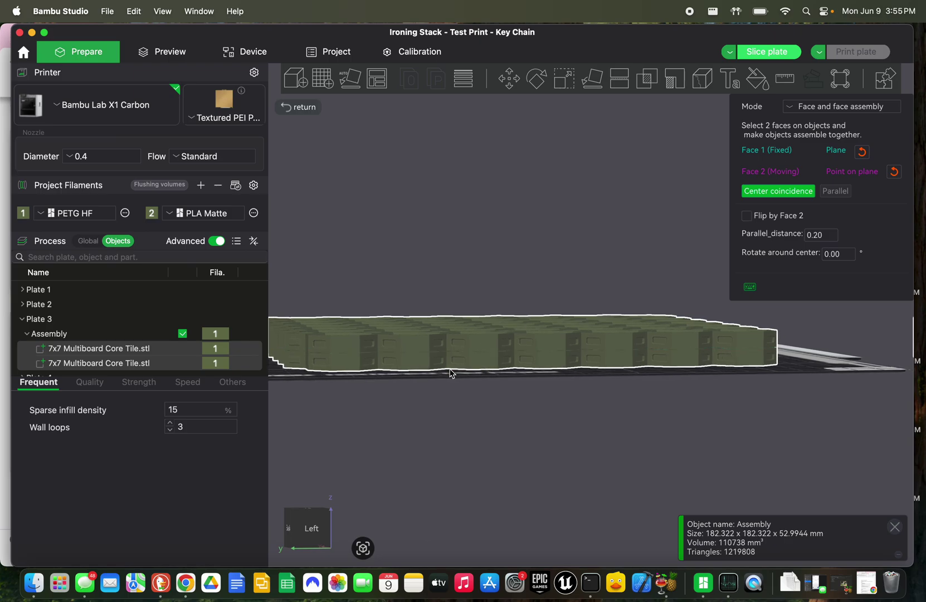